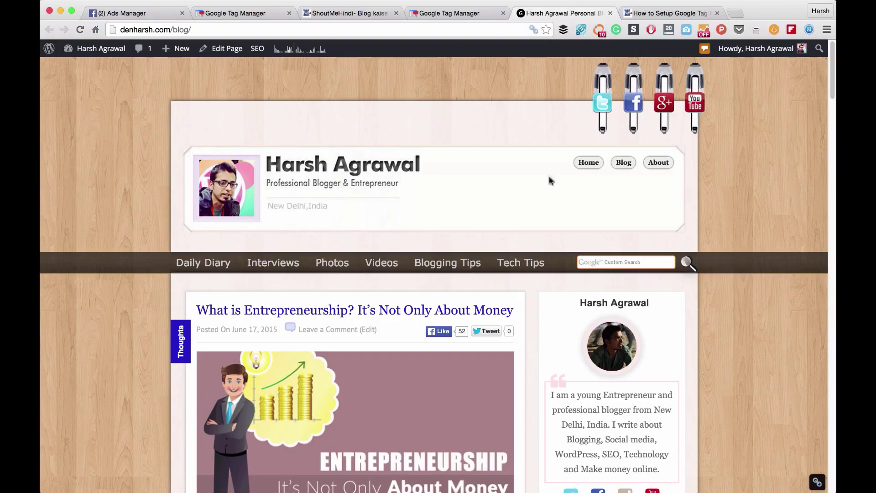
# - Sort the Facebook audience list by name
pyautogui.click(137, 13)
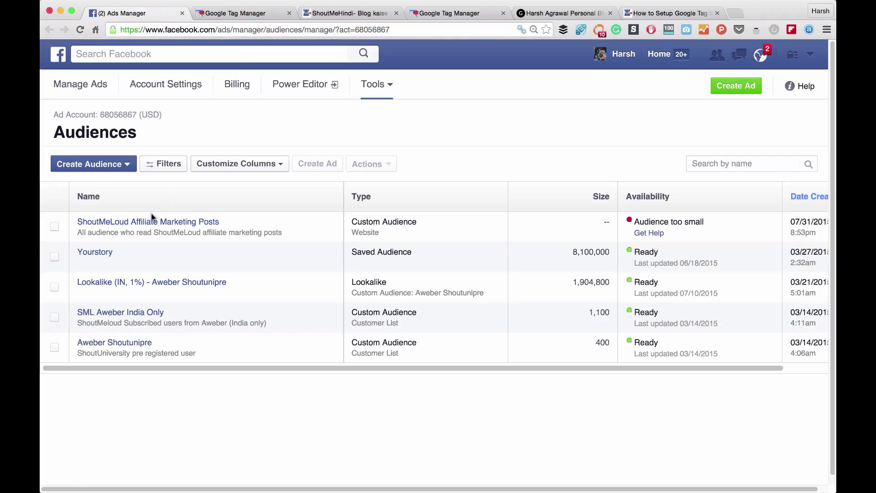
pyautogui.click(120, 164)
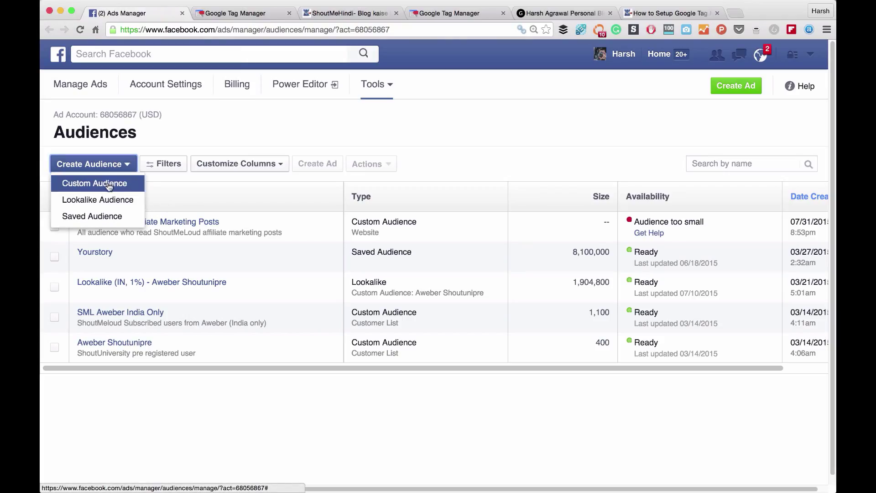
pyautogui.click(243, 224)
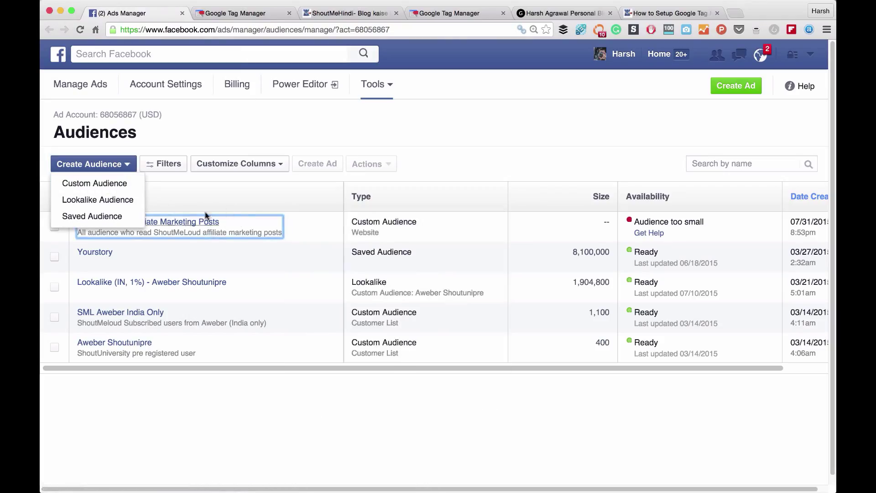
pyautogui.click(244, 197)
# - Begin a new Custom Audience from the Create Audience menu
pyautogui.click(108, 164)
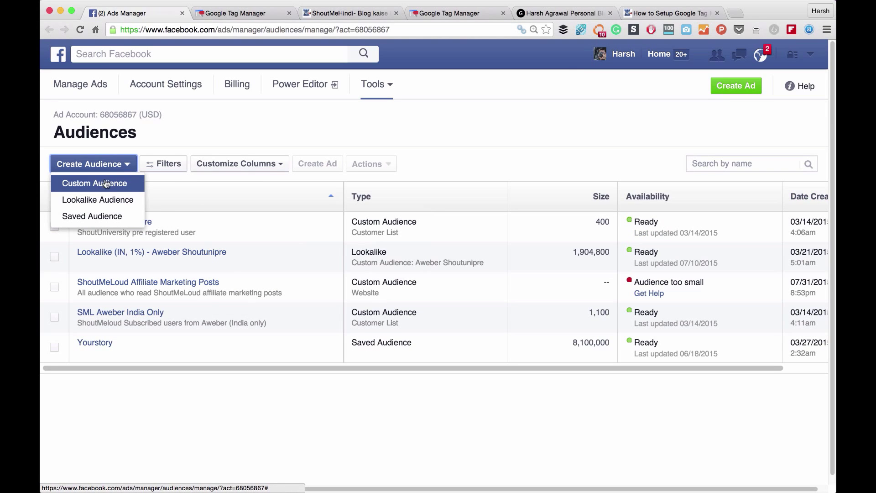
pyautogui.click(338, 14)
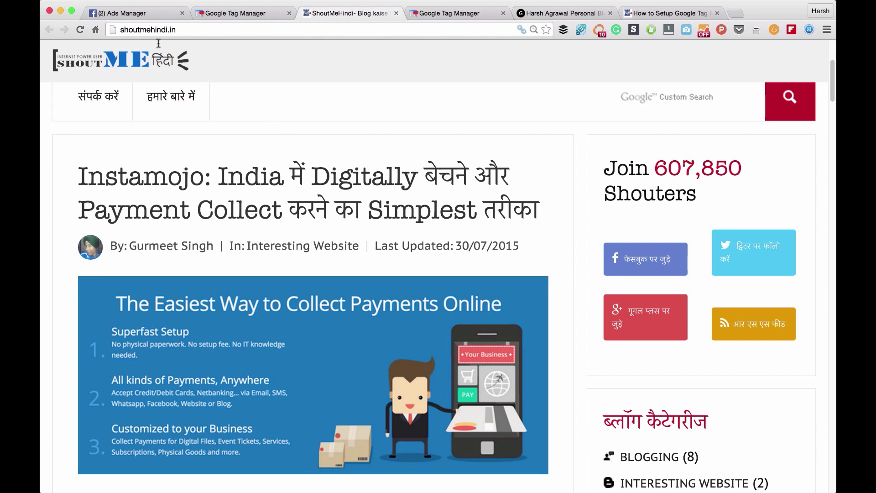
pyautogui.click(140, 13)
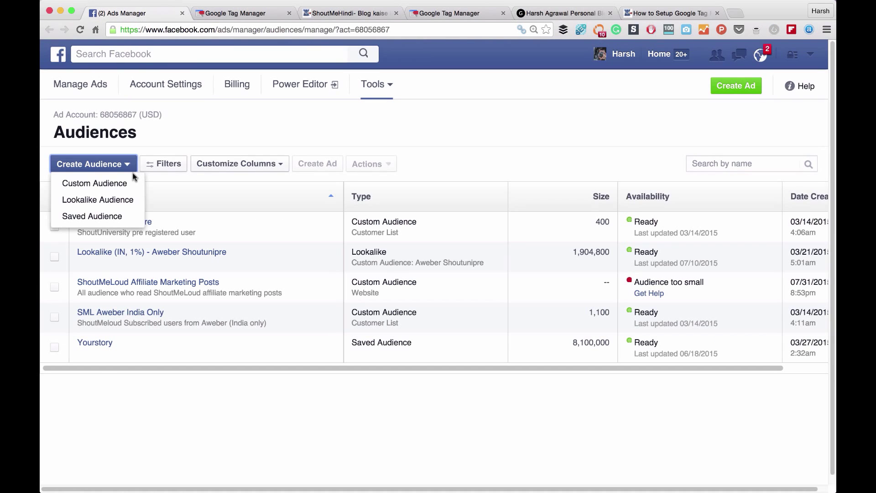
pyautogui.click(114, 188)
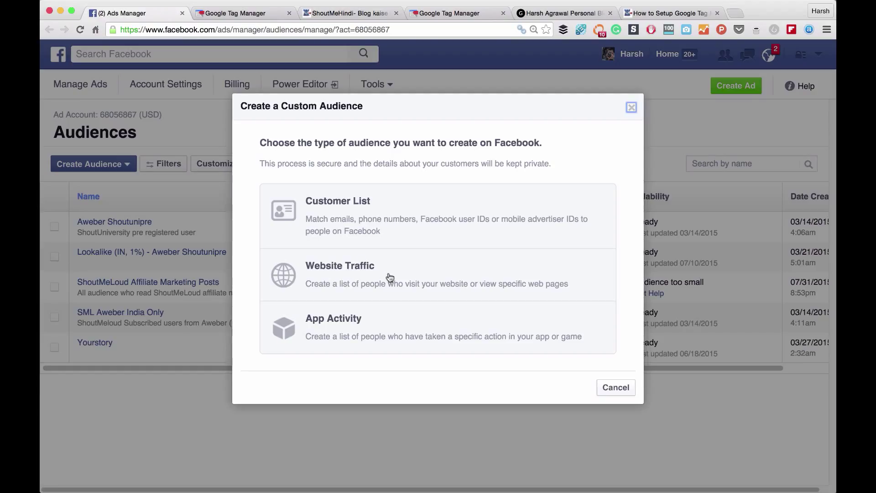
# - Choose Website Traffic targeting people visiting specific web pages but not others
pyautogui.click(365, 279)
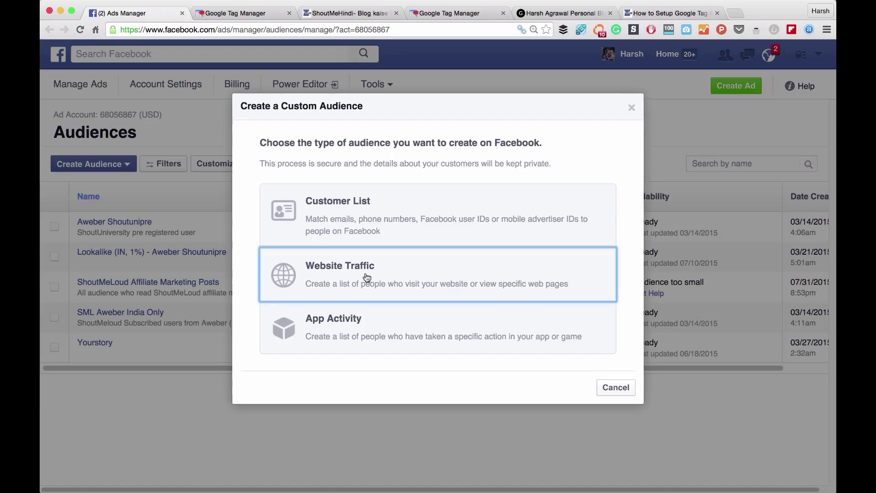
pyautogui.click(387, 235)
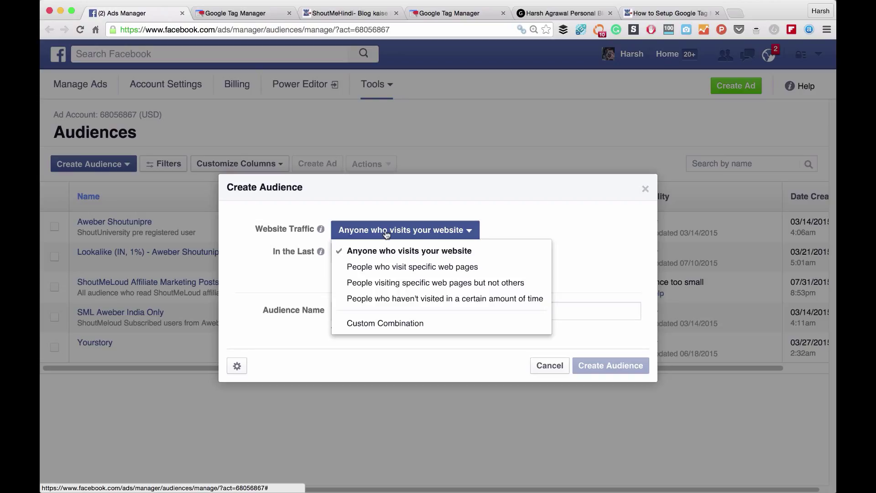
pyautogui.click(419, 286)
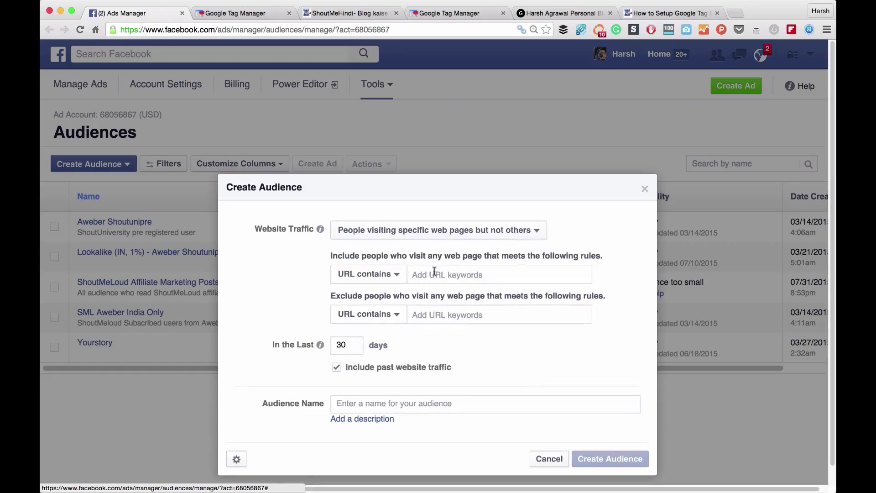
# - Include pages containing shoutmehindi.in and exclude pages containing shoutmeloud.com
pyautogui.click(449, 272)
pyautogui.write('shoutm')
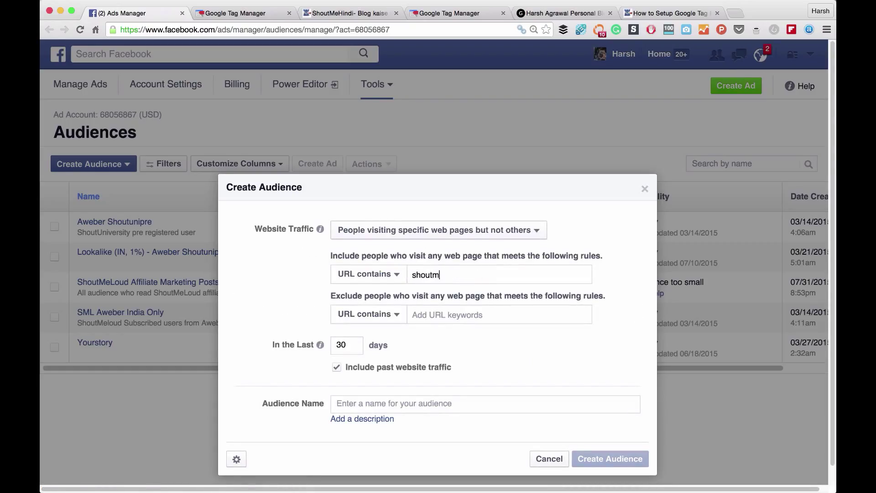
pyautogui.write('ehindi.in')
pyautogui.press('Return')
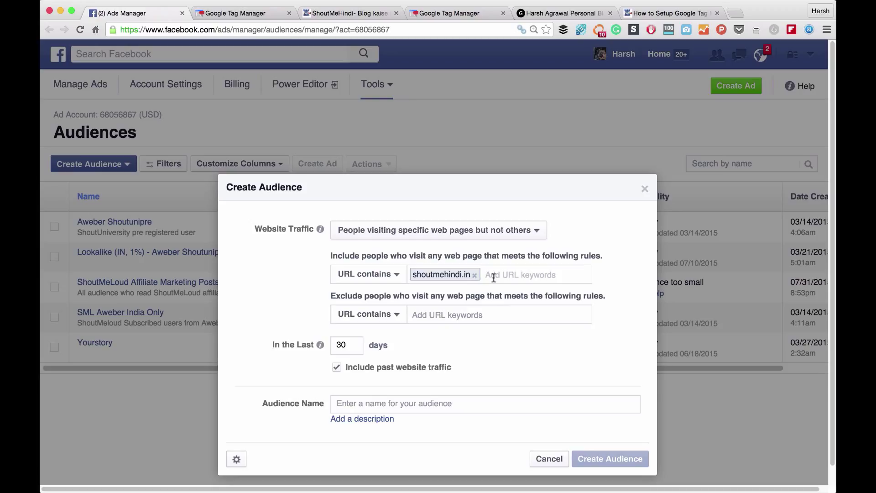
pyautogui.click(485, 310)
pyautogui.write('shoutmeloud.com')
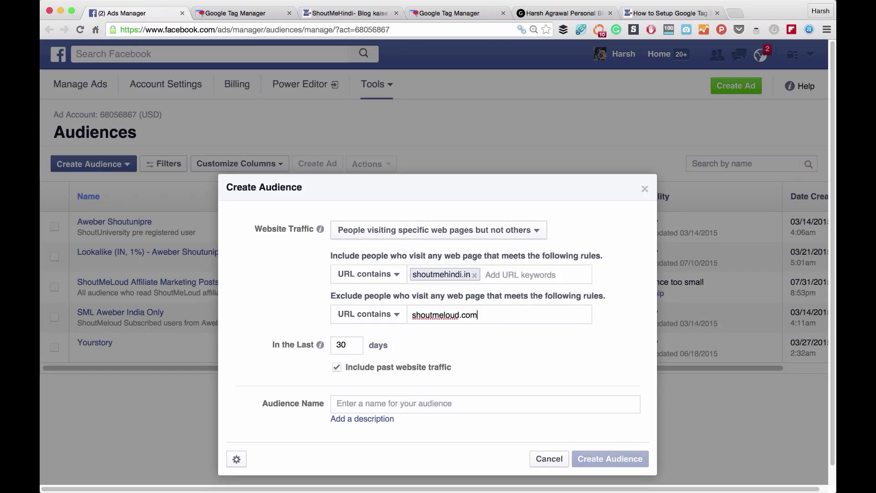
pyautogui.press('Return')
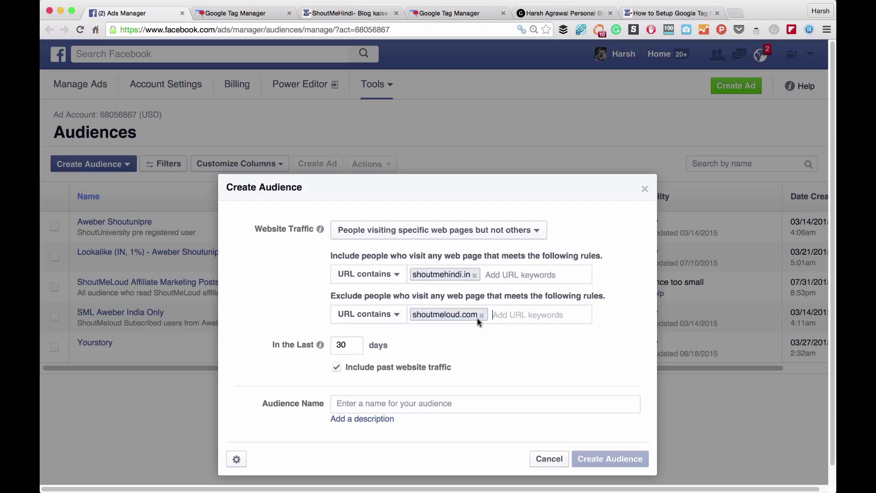
# - Change the audience retention period from 30 to 90 days
pyautogui.moveTo(322, 347)
pyautogui.moveTo(349, 345); pyautogui.dragTo(337, 347)
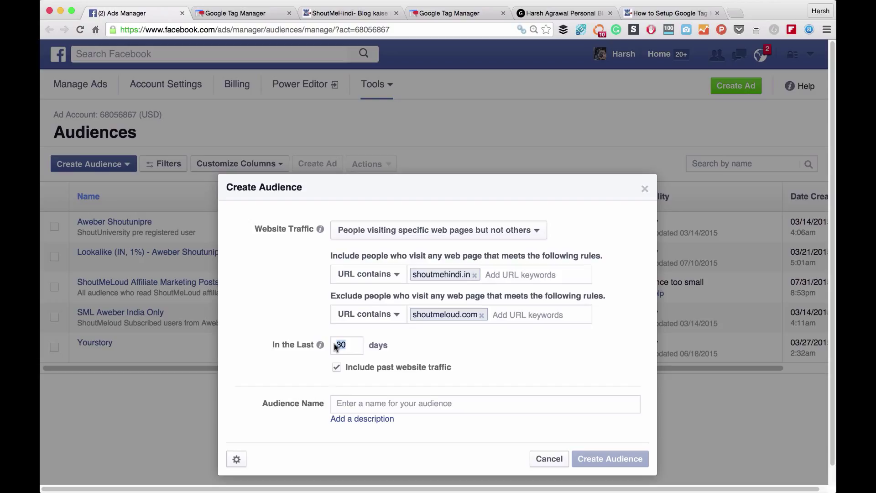
pyautogui.write('180')
pyautogui.press('BackSpace')
pyautogui.press('BackSpace')
pyautogui.press('BackSpace')
pyautogui.write('90')
# - Name the audience 'ShoutmeHindi Fb retargeting' and create it
pyautogui.scroll(-1, 401, 383)
pyautogui.click(399, 391)
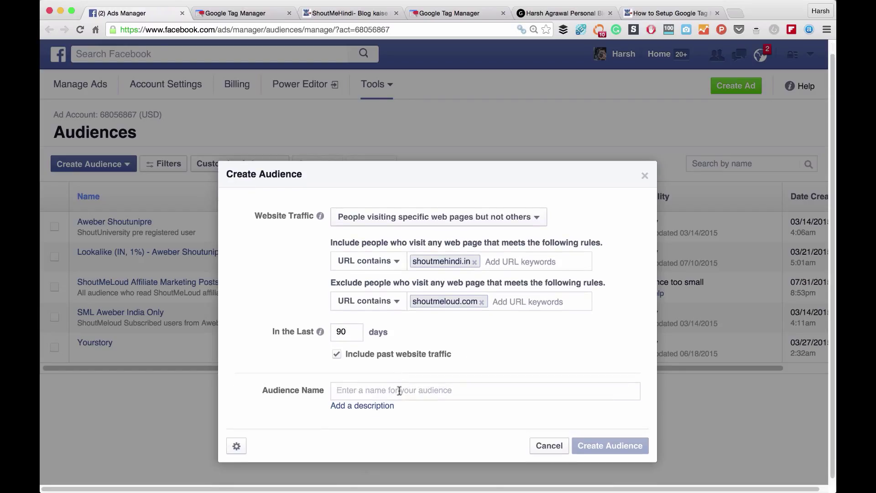
pyautogui.write('ShoutmeHindi Fb retargeting')
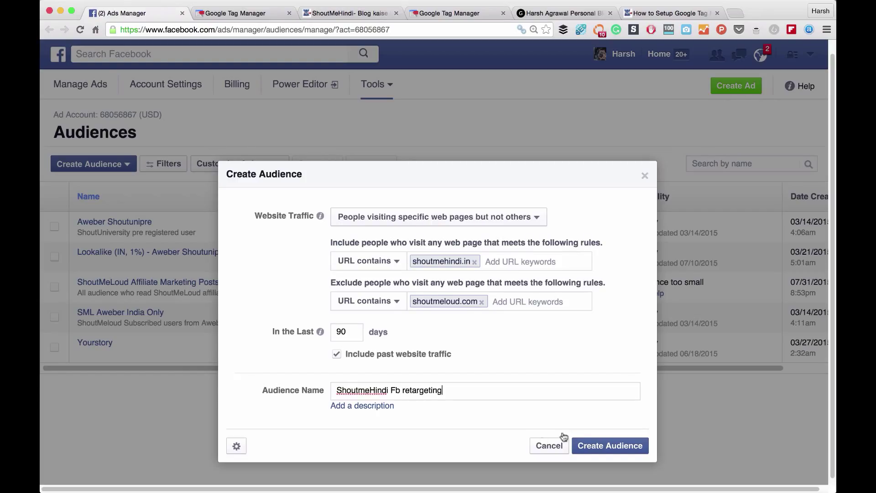
pyautogui.click(586, 448)
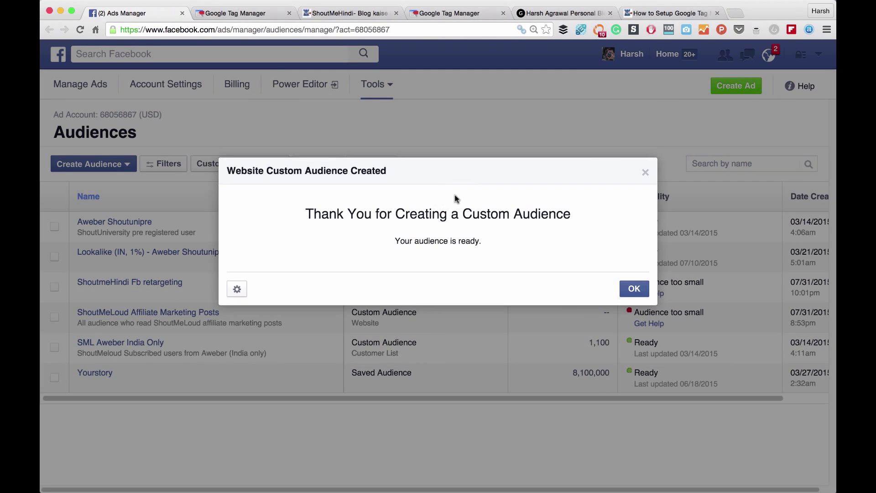
# - Open View Pixel for the ShoutmeHindi Fb retargeting audience and select all its code
pyautogui.click(237, 289)
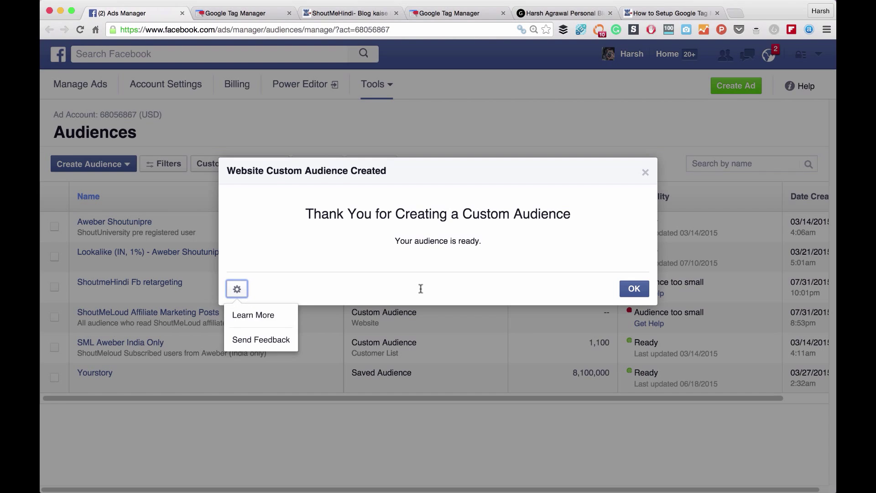
pyautogui.click(634, 288)
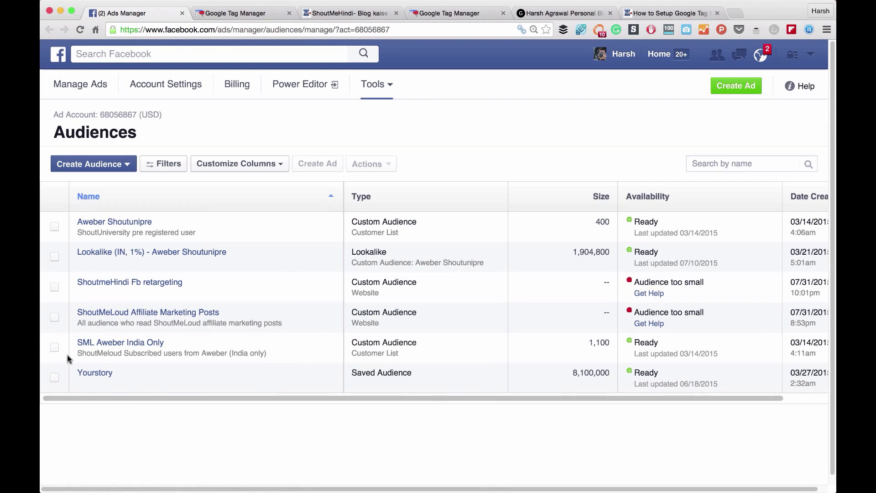
pyautogui.click(54, 287)
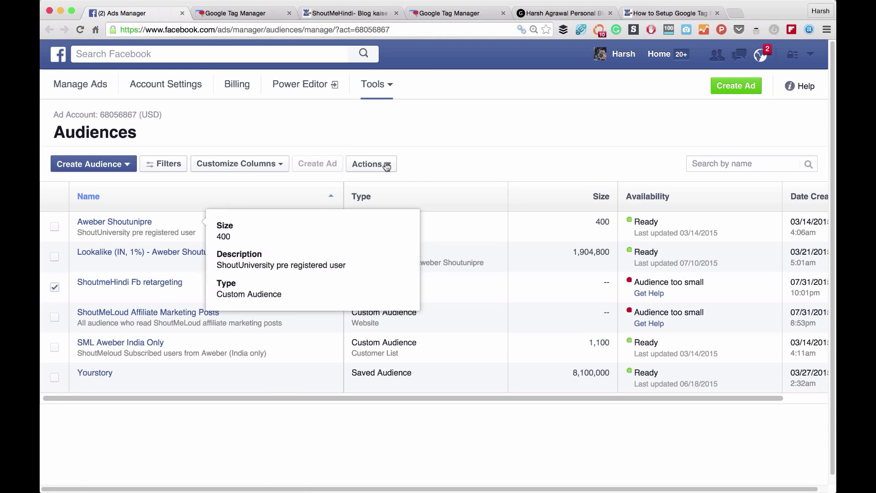
pyautogui.click(386, 165)
pyautogui.click(385, 205)
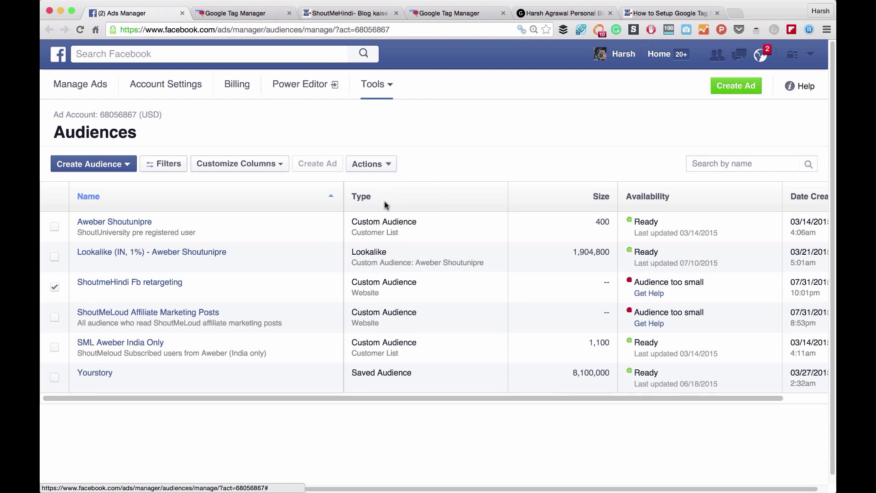
pyautogui.click(357, 189)
pyautogui.hotkey('ctrl', 'c')
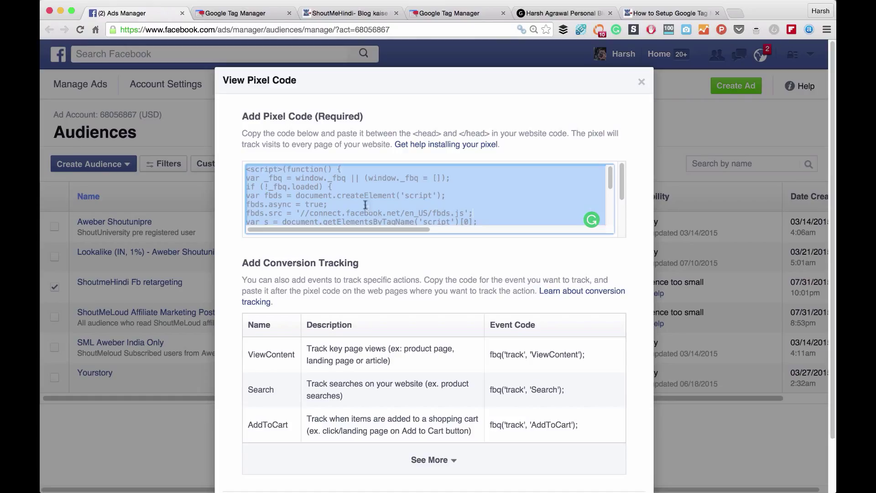
# - Go to Google Tag Manager's Accounts page, checking the ShoutMeLoud setup article along the way
pyautogui.click(241, 14)
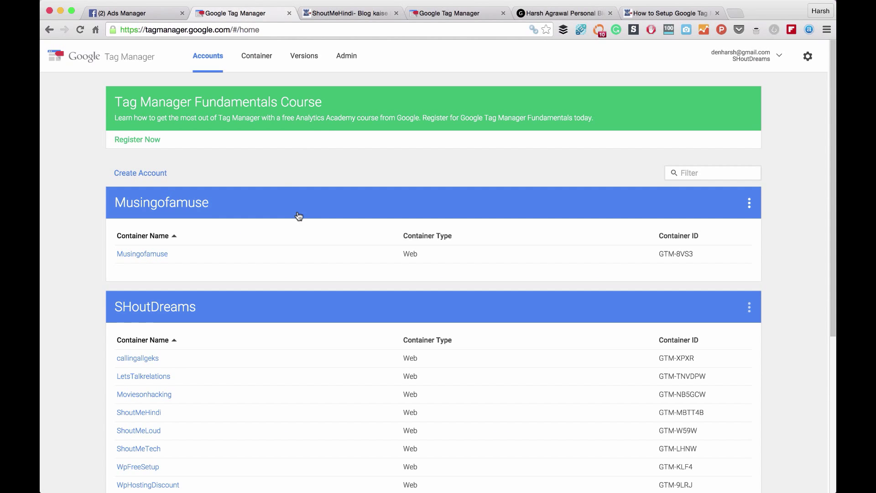
pyautogui.scroll(-5, 299, 215)
pyautogui.scroll(3, 300, 215)
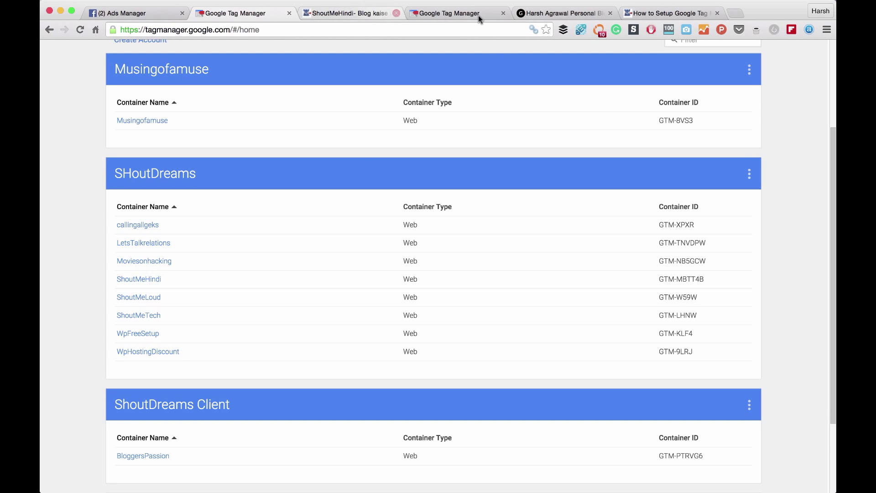
pyautogui.click(653, 19)
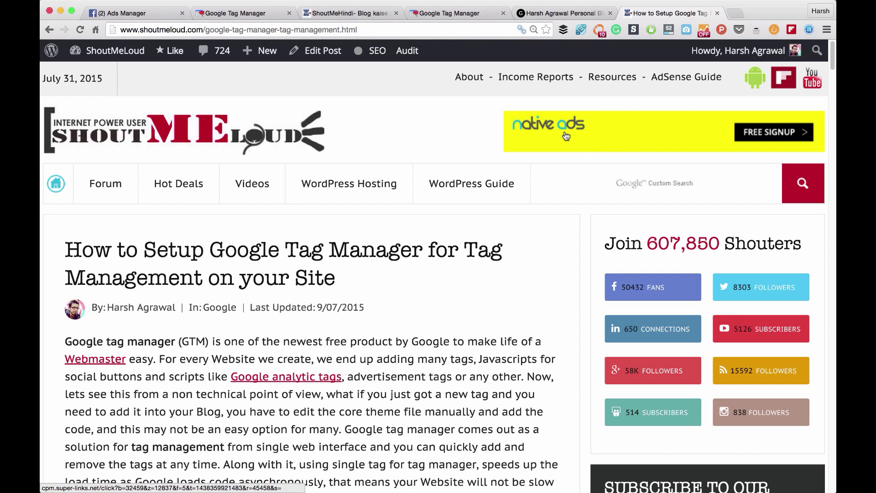
pyautogui.click(440, 15)
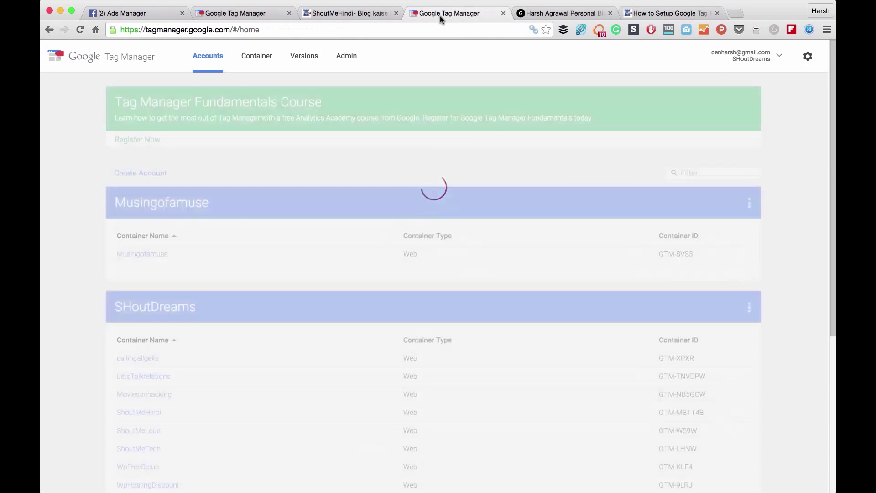
# - Open the ShoutMeHindi container, view its tags (only GA), then return to Overview
pyautogui.scroll(-2, 196, 293)
pyautogui.click(145, 369)
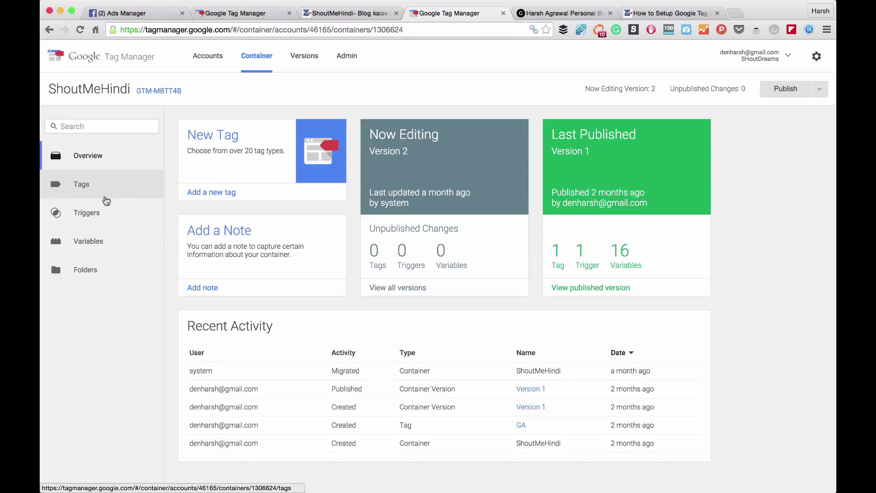
pyautogui.click(94, 190)
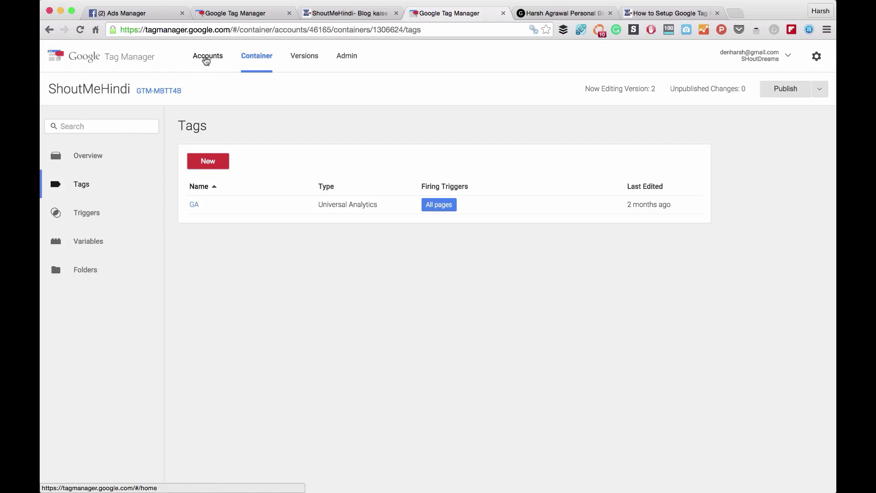
pyautogui.click(115, 168)
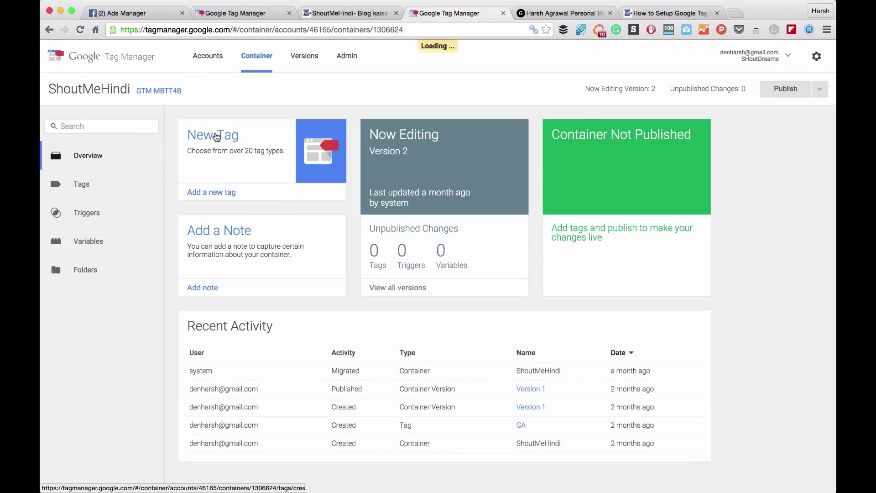
# - Create a new Custom HTML tag named 'Facebook retargeted ad'
pyautogui.click(217, 137)
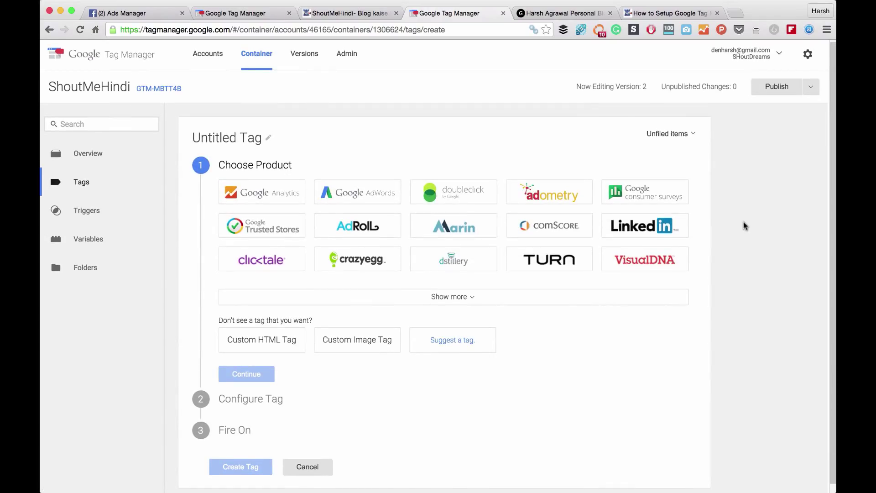
pyautogui.click(450, 297)
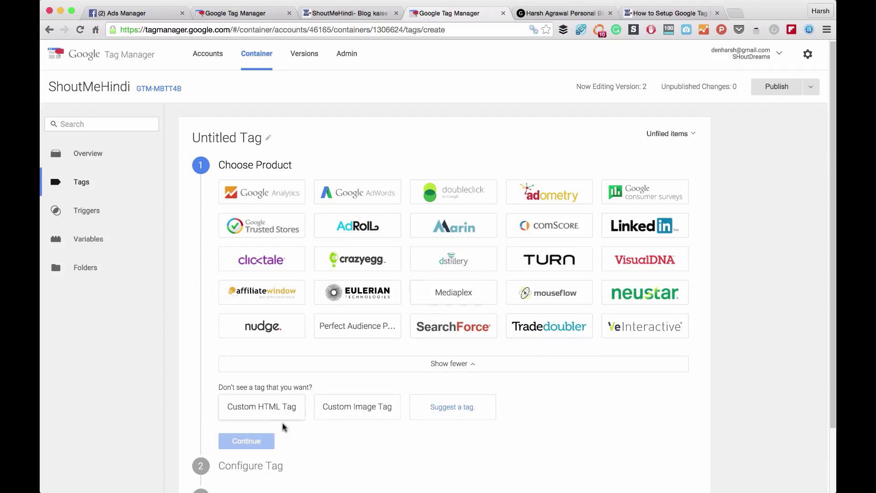
pyautogui.click(269, 412)
pyautogui.click(264, 137)
pyautogui.write('Facebook retargeted ad')
# - Paste the Facebook pixel script into the tag's HTML and continue to triggers
pyautogui.click(339, 294)
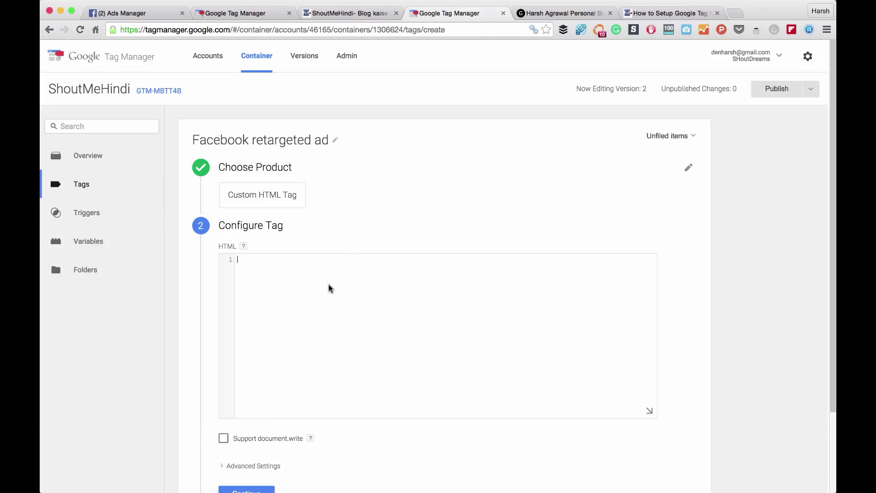
pyautogui.hotkey('ctrl', 'v')
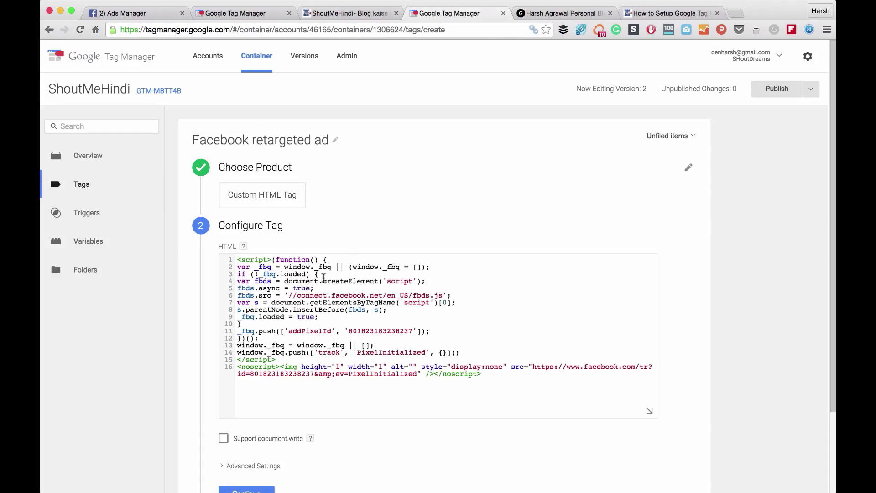
pyautogui.scroll(-1, 325, 287)
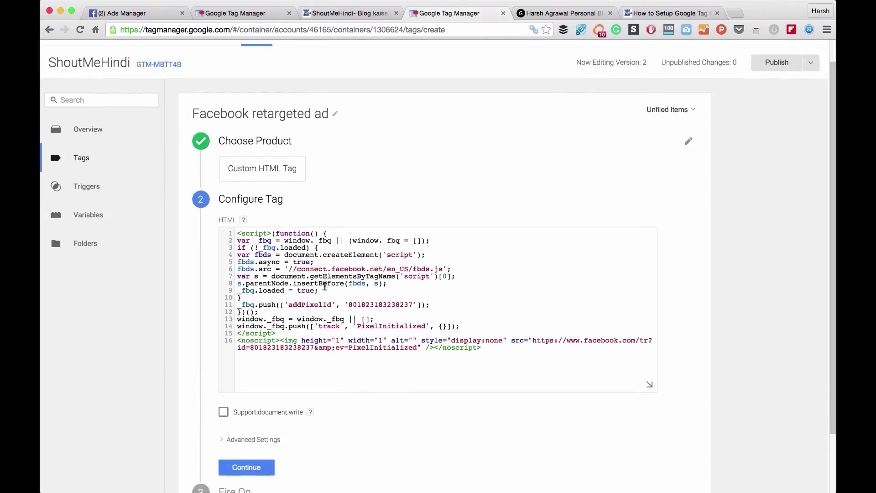
pyautogui.click(247, 468)
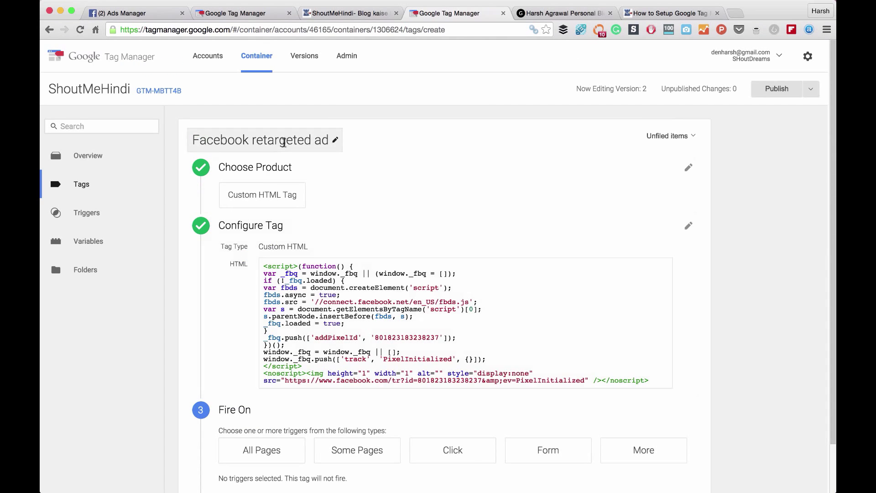
# - Set the Facebook retargeted ad tag to fire on All Pages, cross-checking the pixel code
pyautogui.scroll(-2, 241, 324)
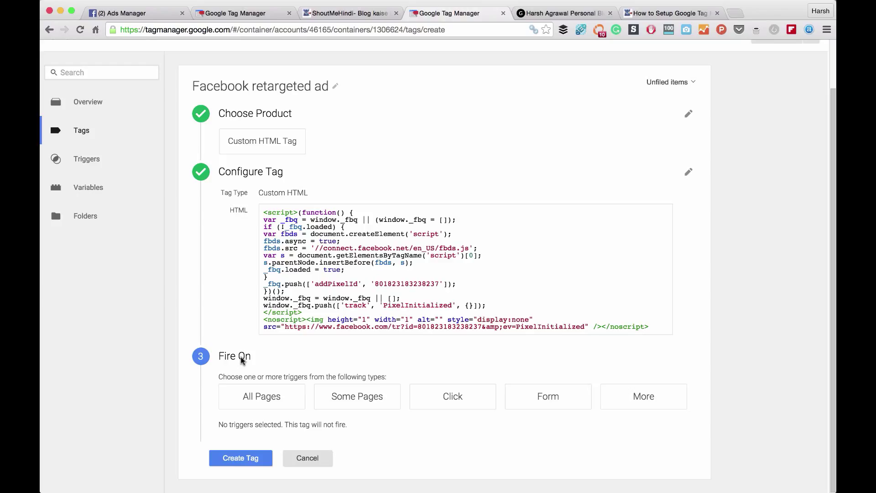
pyautogui.click(263, 404)
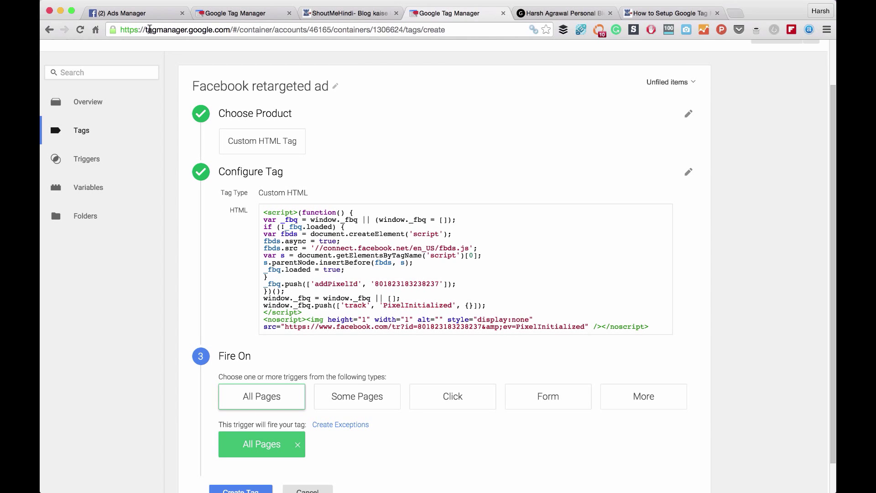
pyautogui.click(151, 14)
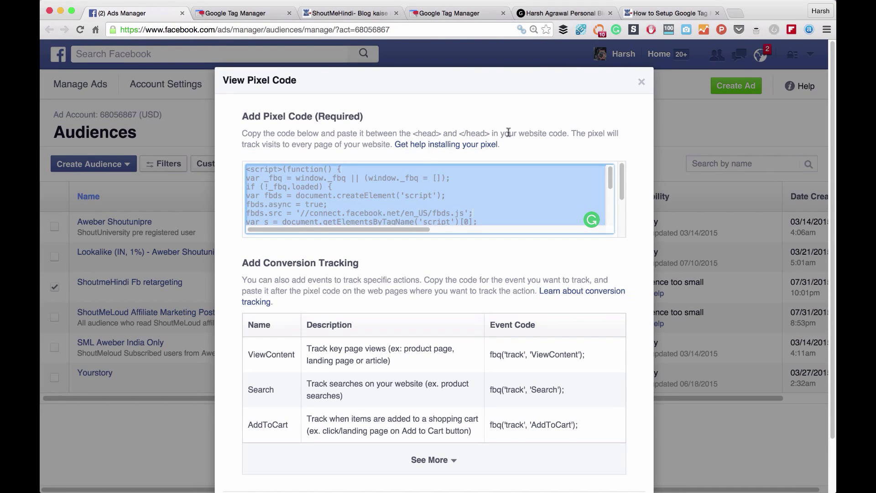
pyautogui.click(649, 14)
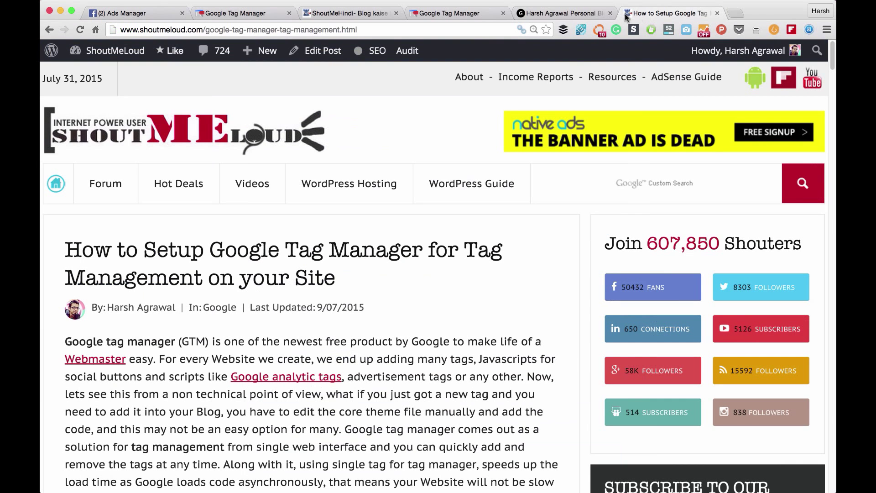
pyautogui.press('super+1')
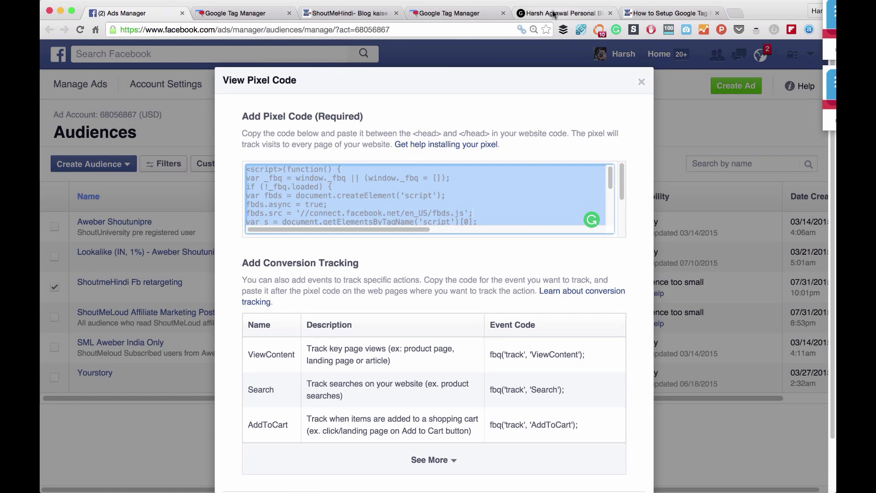
pyautogui.click(452, 13)
pyautogui.scroll(-2, 260, 398)
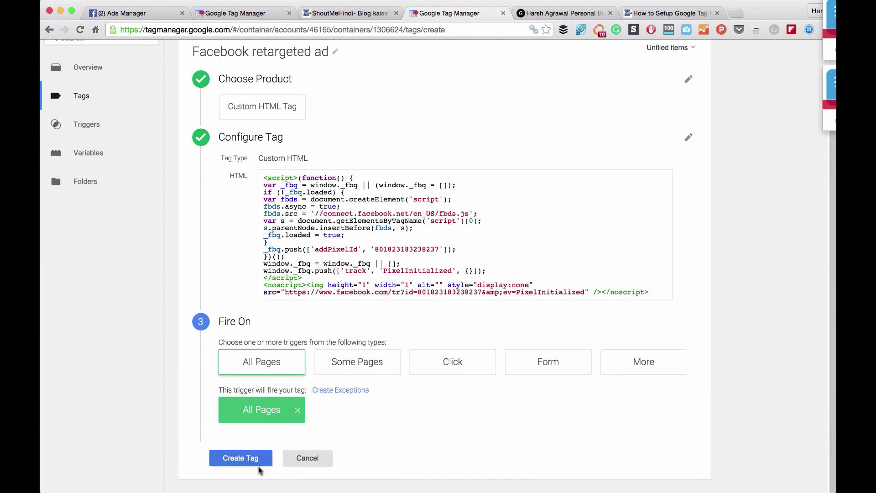
# - Save the Facebook retargeted ad tag and publish the ShoutMeHindi container live
pyautogui.click(249, 460)
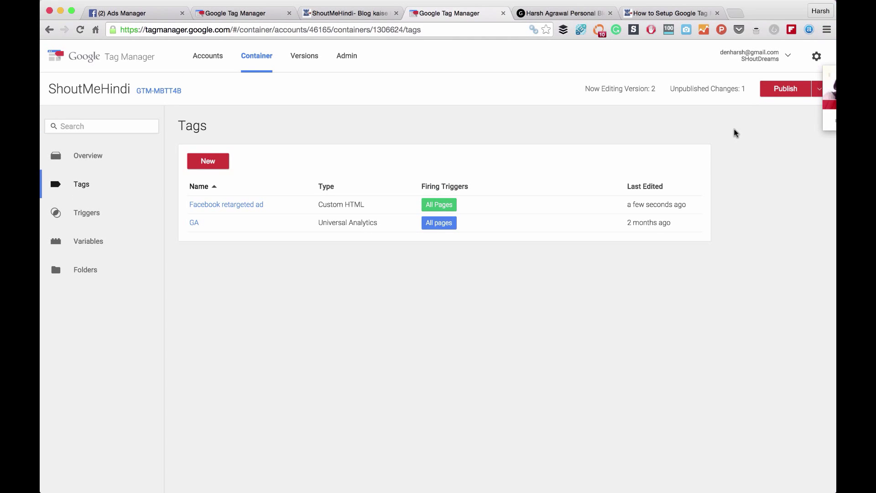
pyautogui.moveTo(584, 89); pyautogui.dragTo(697, 90)
pyautogui.click(697, 90)
pyautogui.click(793, 94)
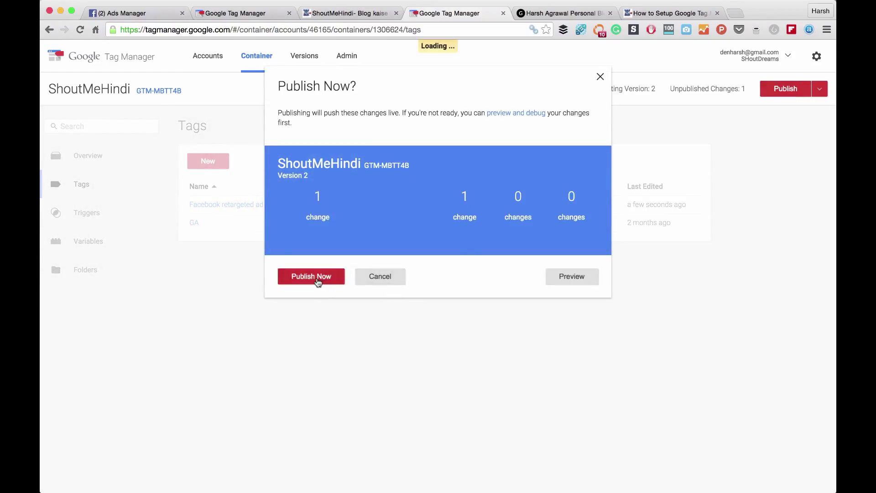
pyautogui.click(317, 278)
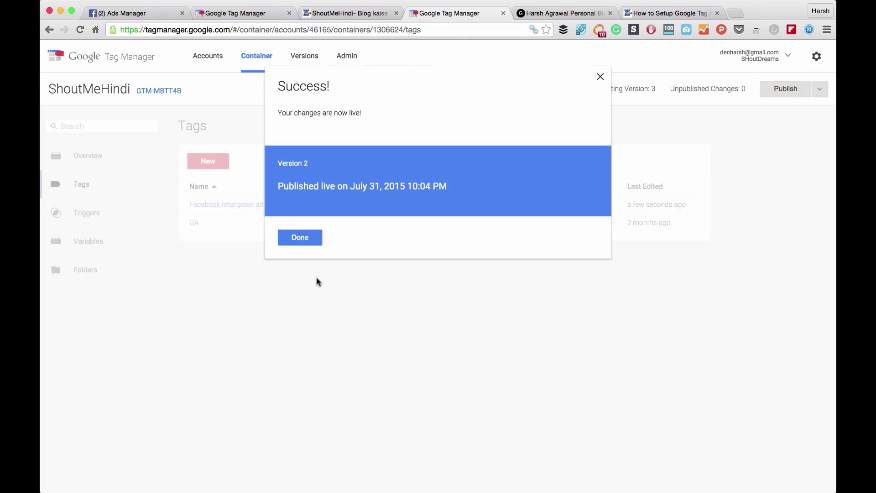
pyautogui.click(305, 238)
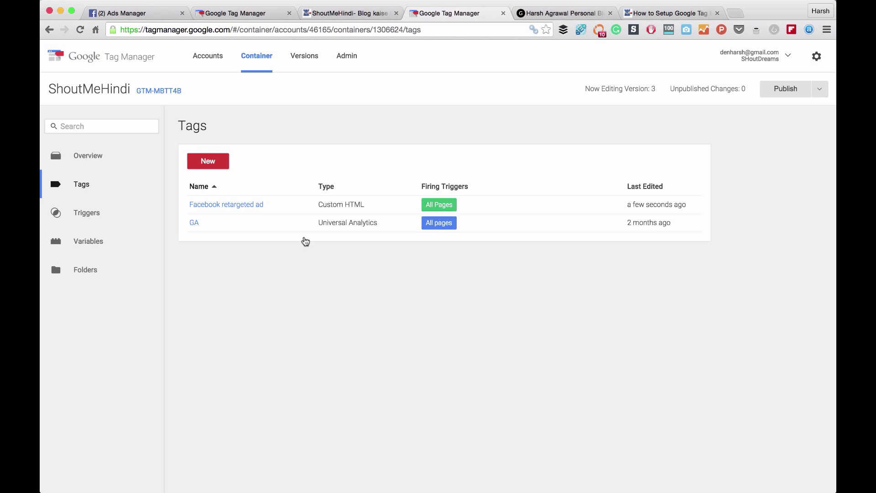
# - Close the pixel code, note the 'Audience too small' status, and start a new ad
pyautogui.click(132, 14)
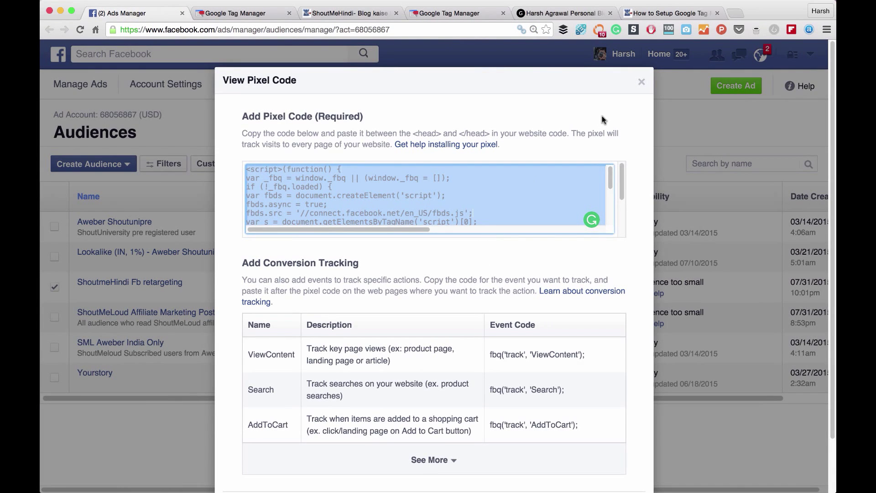
pyautogui.click(641, 82)
pyautogui.moveTo(193, 287)
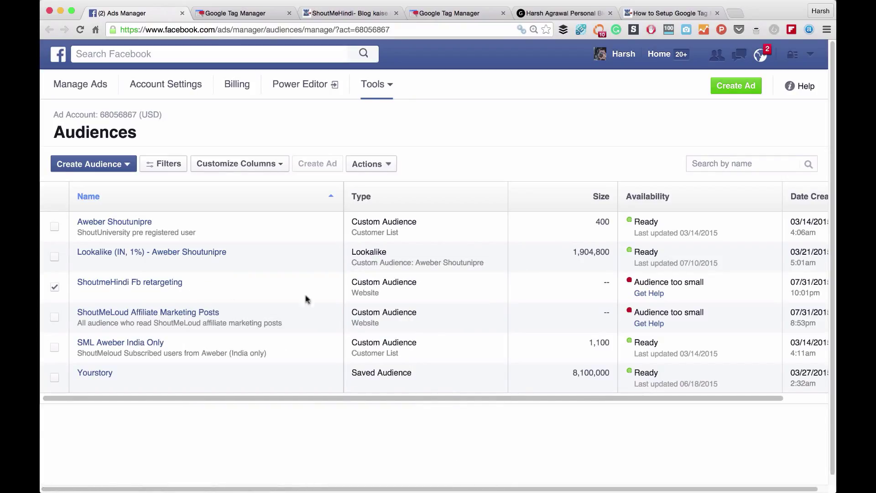
pyautogui.moveTo(644, 285)
pyautogui.moveTo(688, 297); pyautogui.dragTo(811, 307)
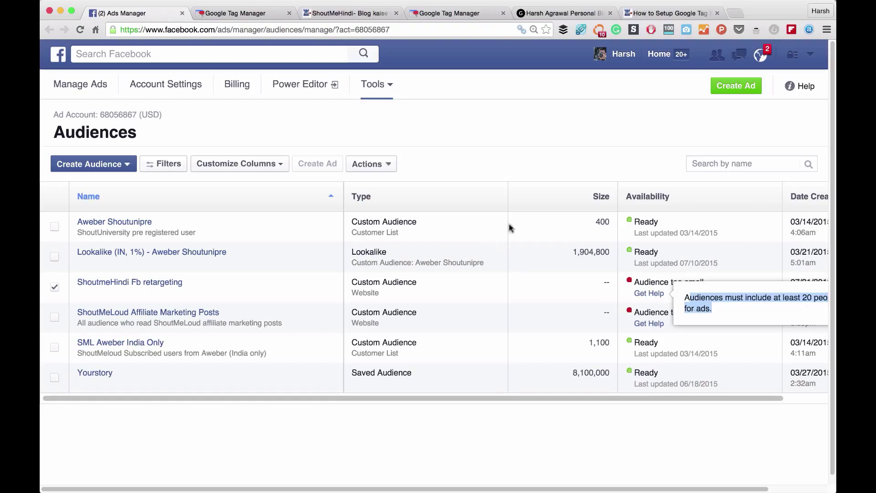
pyautogui.click(740, 89)
# - Create a Boost your posts campaign for the ShoutMeHindi page's Google AdSense post
pyautogui.click(287, 244)
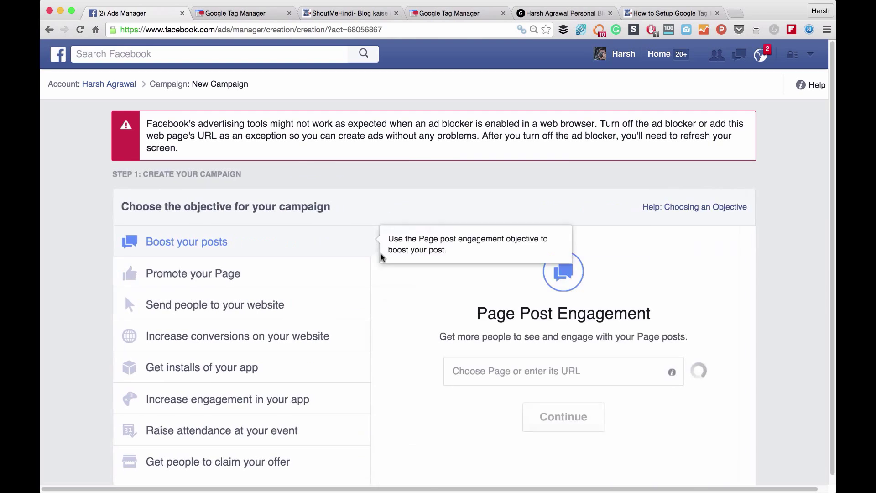
pyautogui.click(498, 370)
pyautogui.click(498, 458)
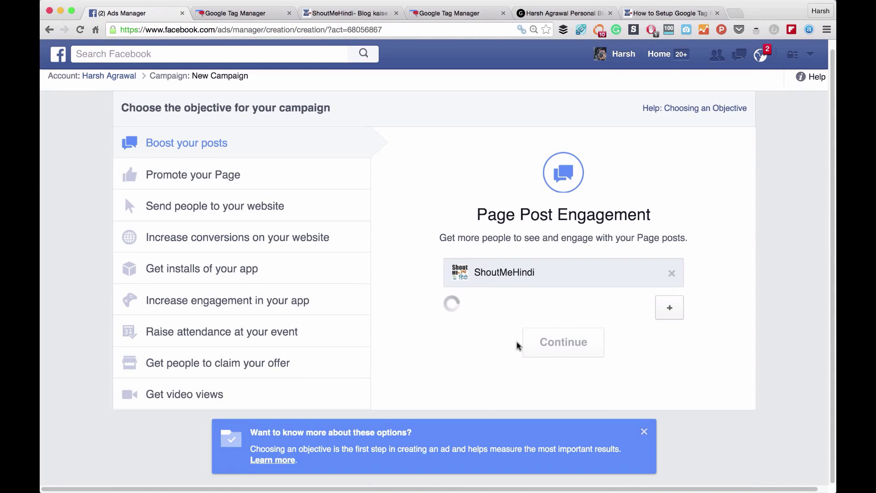
pyautogui.click(532, 307)
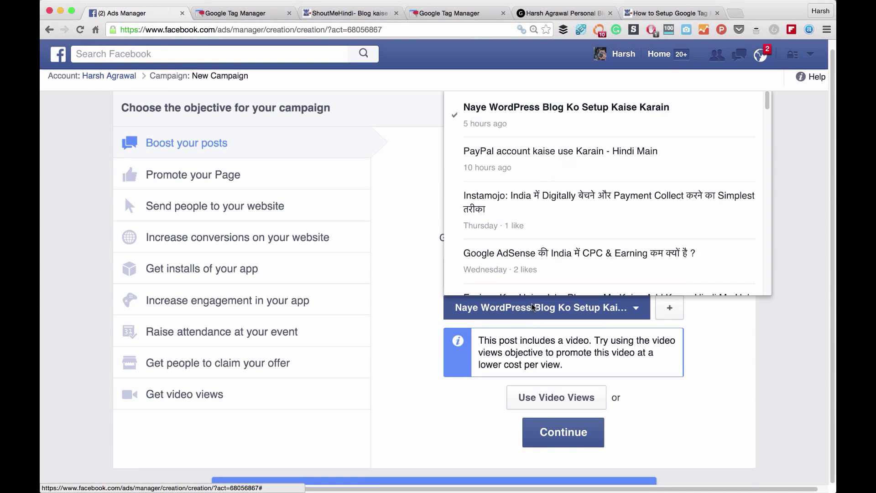
pyautogui.click(532, 279)
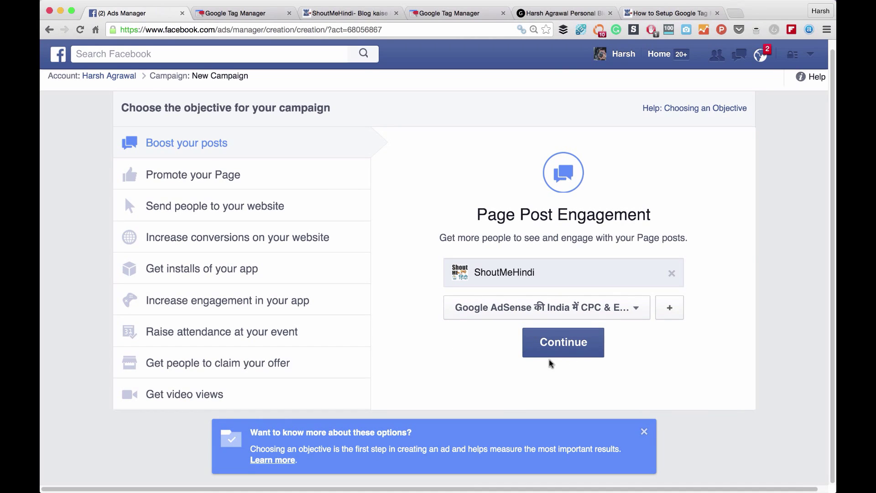
pyautogui.click(538, 345)
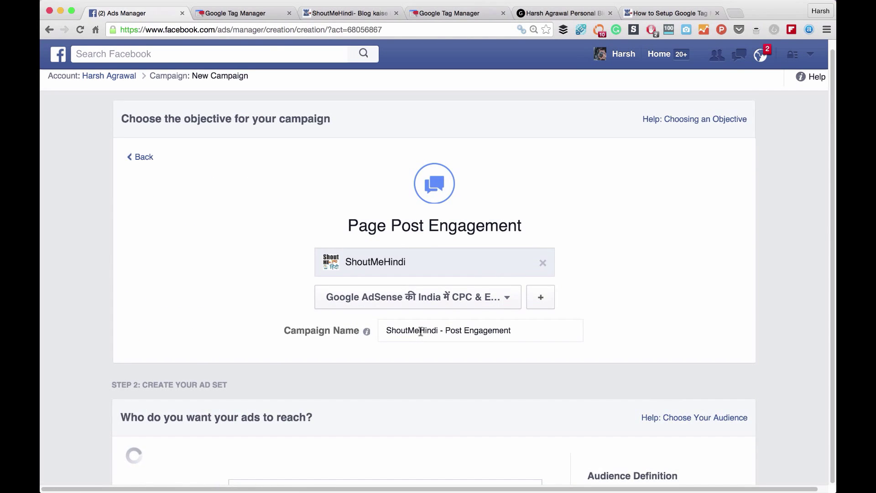
# - Target the ShoutmeHindi Fb retargeting custom audience
pyautogui.scroll(-4, 411, 342)
pyautogui.click(405, 394)
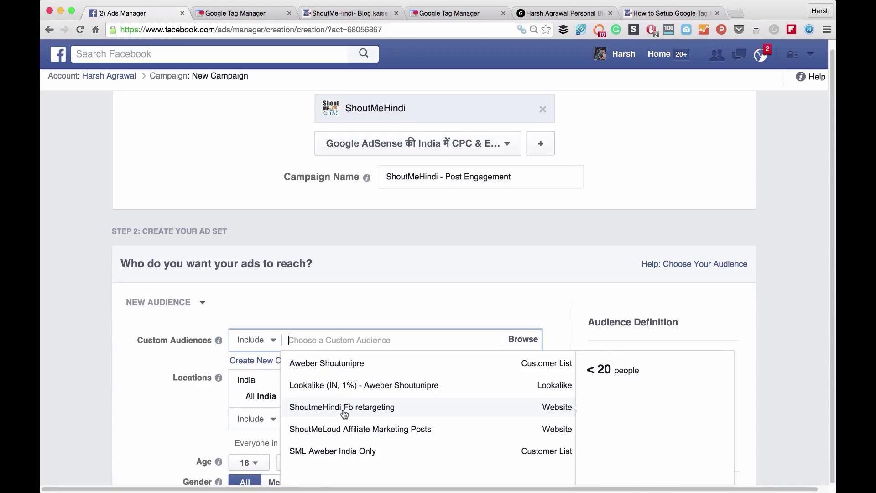
pyautogui.click(341, 414)
pyautogui.click(414, 301)
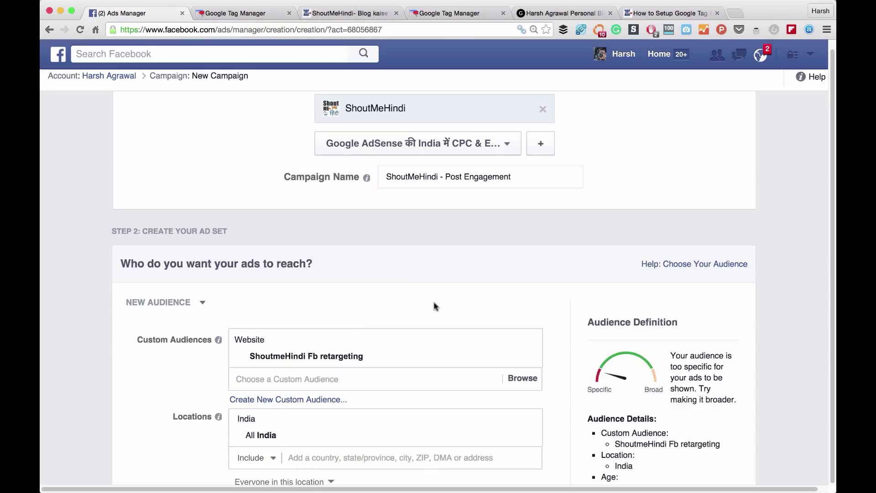
pyautogui.scroll(-1, 435, 308)
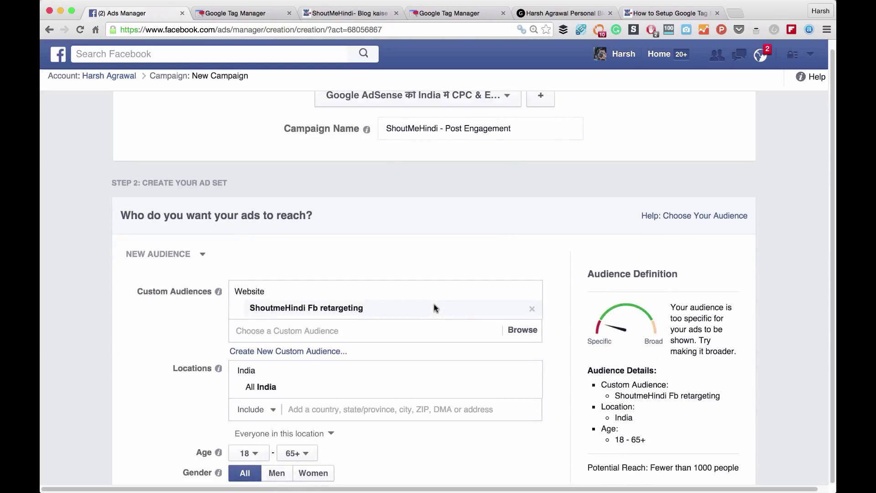